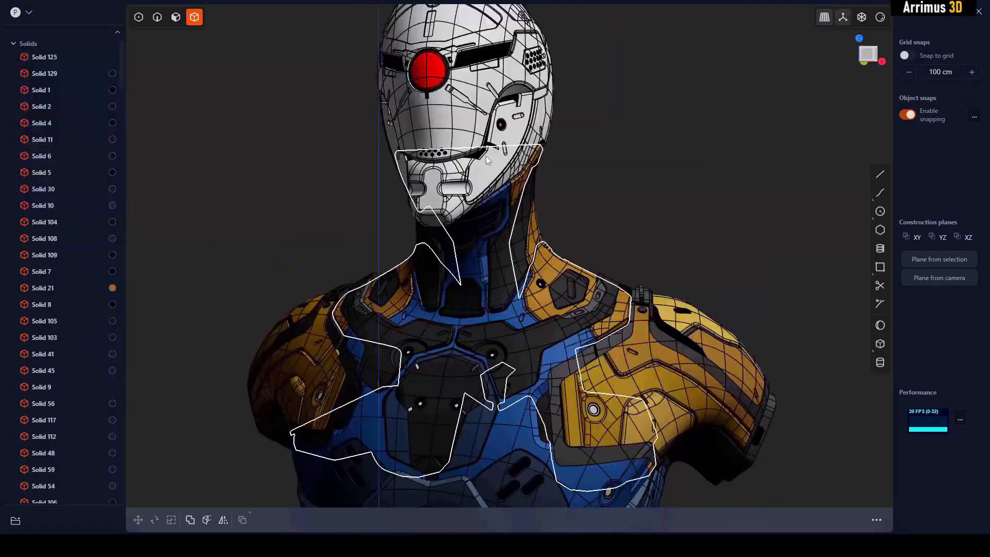
Examine the panel cuts and surface details on the cyborg bust, helmet, robot and mechanical example models.
scroll(492, 160, up, 4)
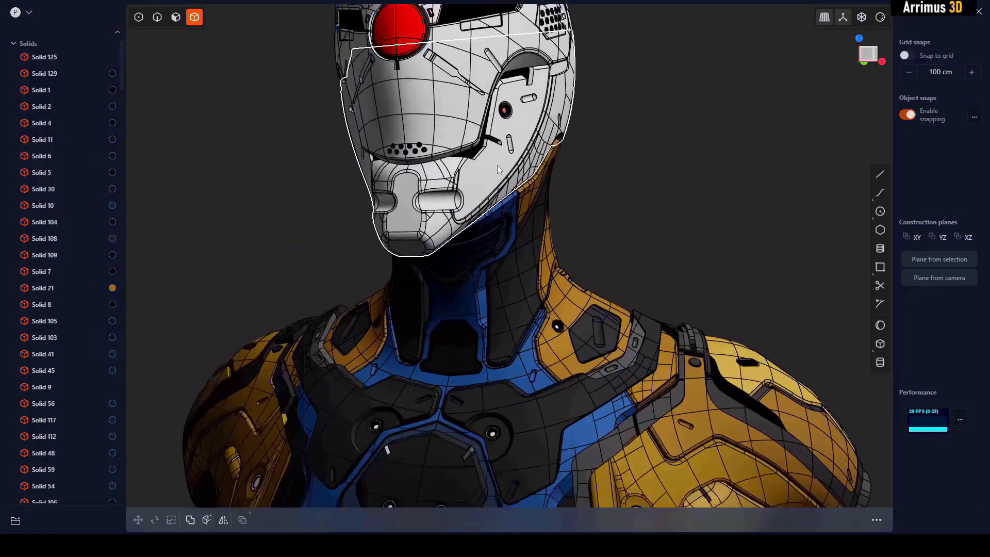
shift+middle_drag(494, 163, 541, 310)
middle_drag(547, 273, 504, 264)
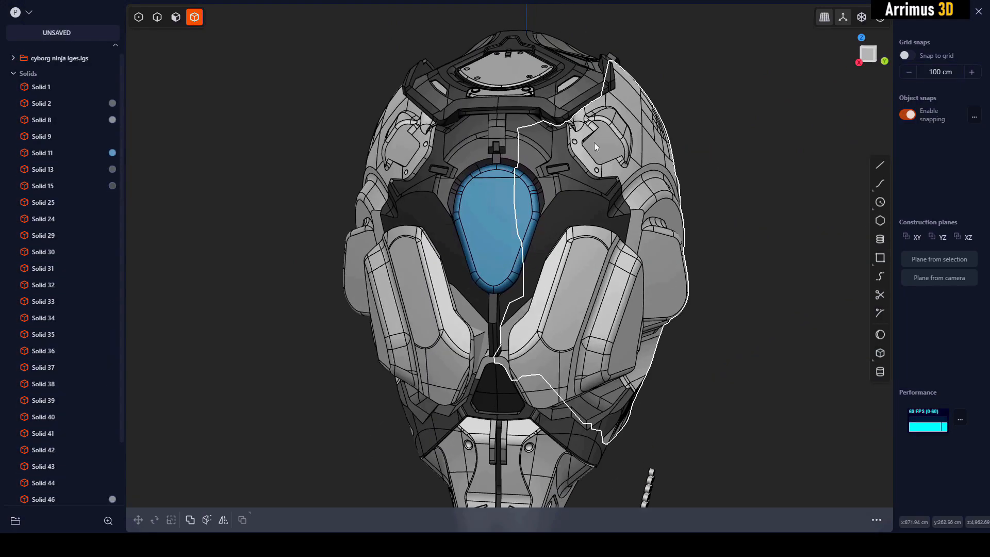
scroll(535, 182, up, 5)
scroll(524, 187, down, 1)
scroll(540, 211, up, 3)
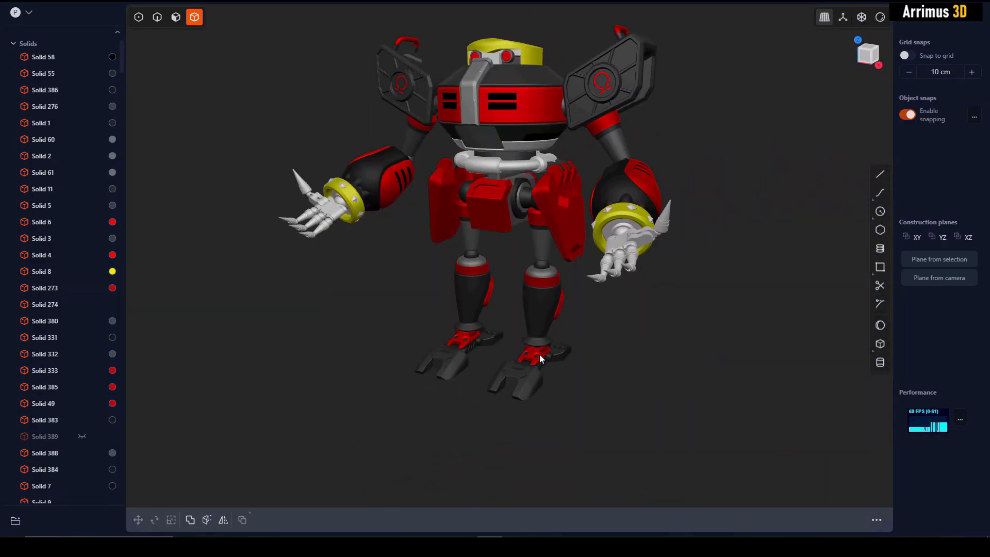
scroll(540, 358, up, 5)
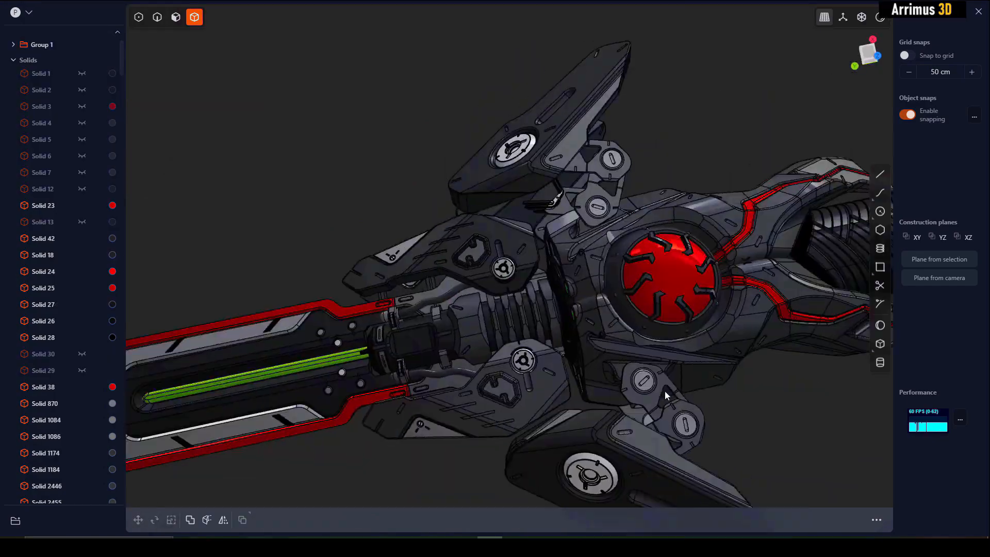
middle_drag(664, 391, 531, 287)
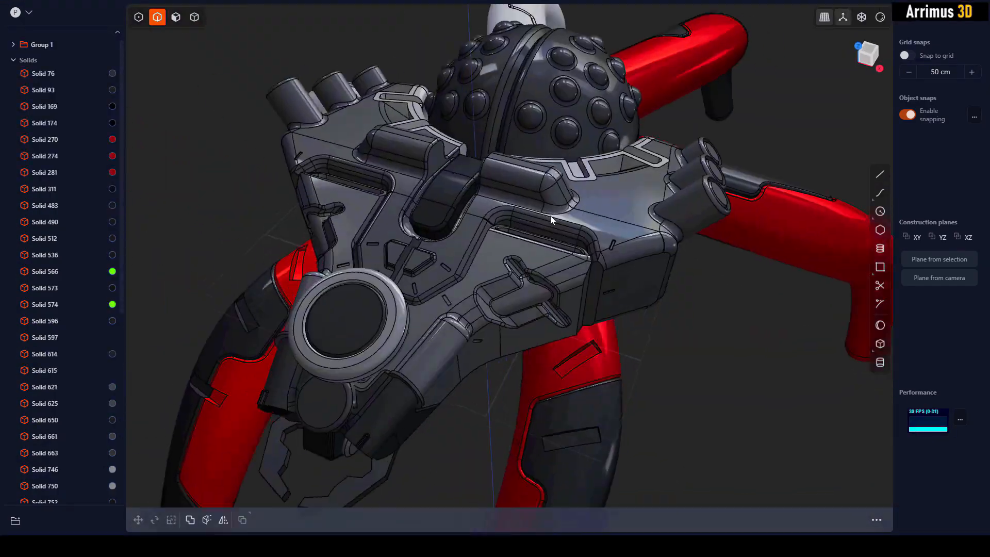
scroll(550, 215, down, 3)
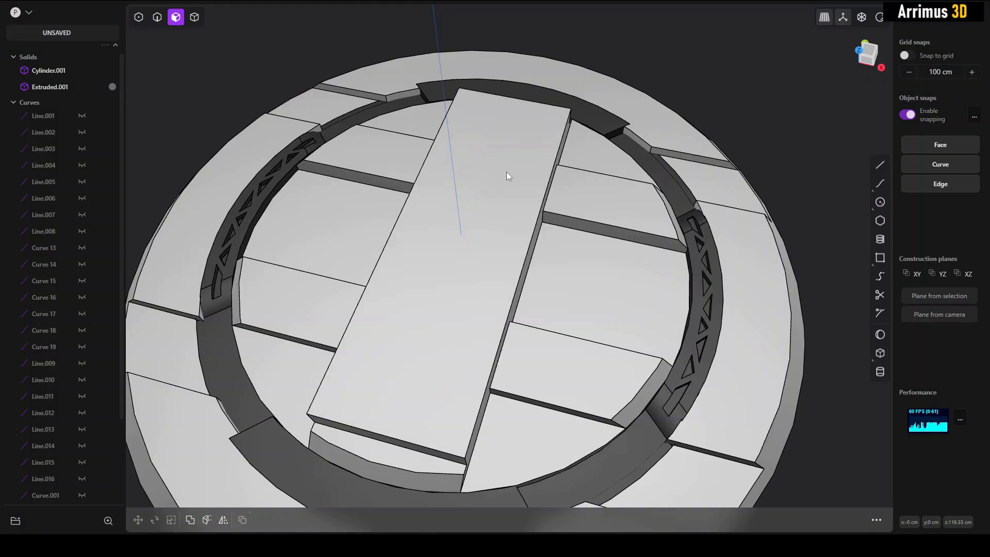
Offset the outline of the raised bar's top face inward by about 21.9 cm to create an inner rectangle.
click(506, 172)
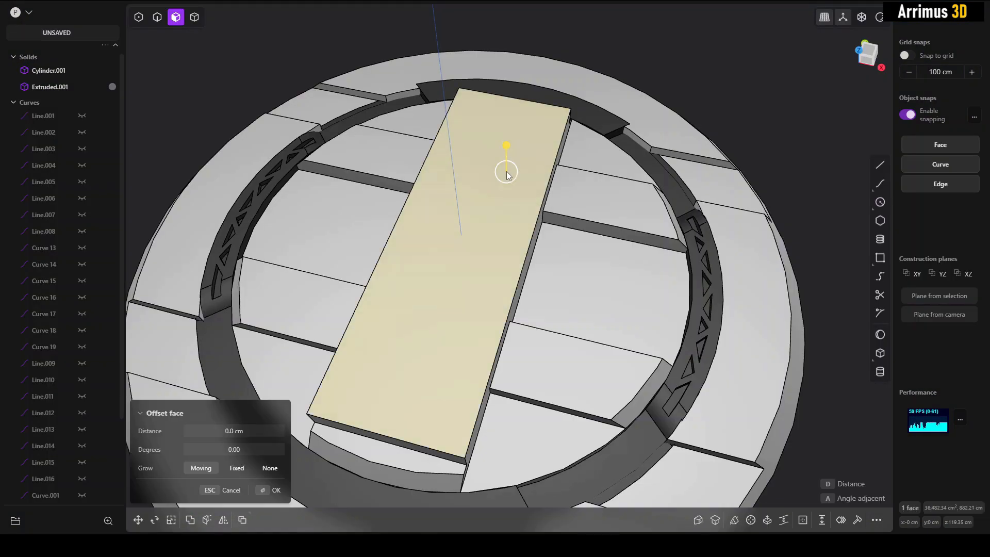
key(o)
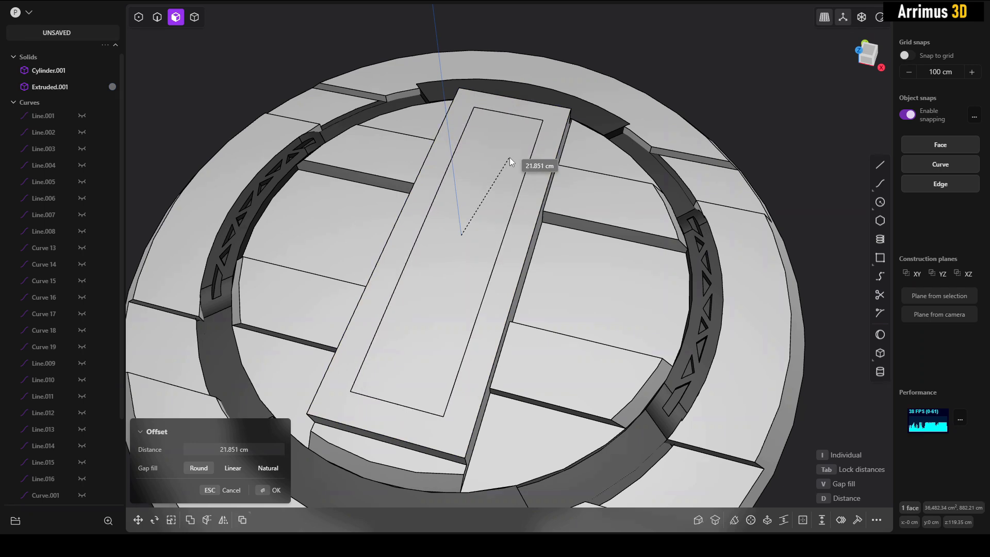
click(510, 162)
click(769, 116)
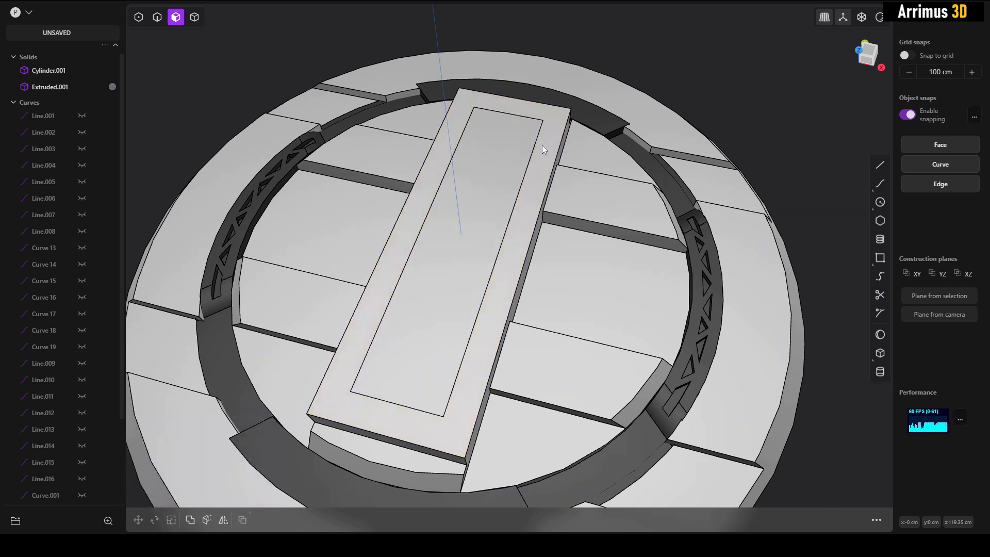
Try to recess the inner rectangular face of the bar by about 17.5 cm with Offset face.
scroll(505, 198, up, 5)
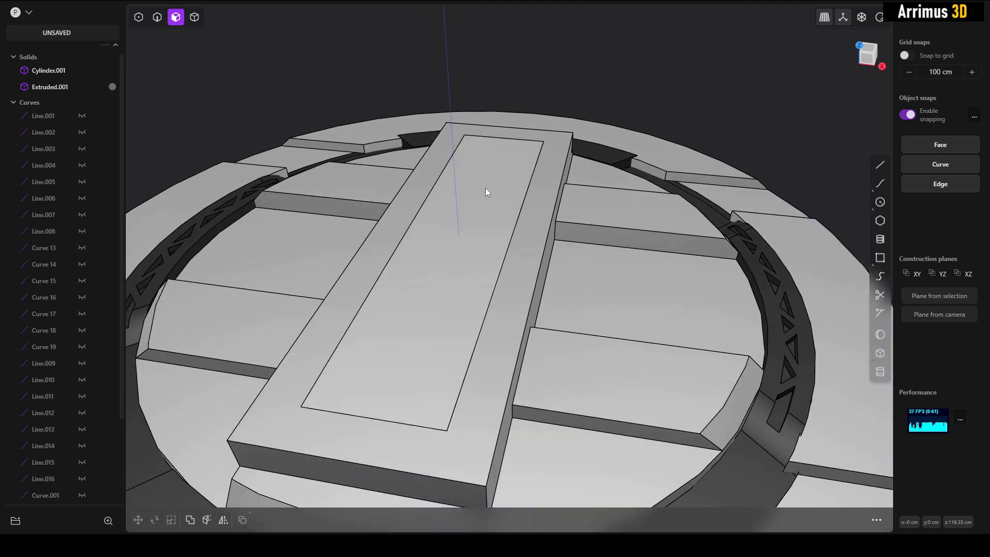
click(485, 188)
shift+middle_drag(513, 178, 518, 146)
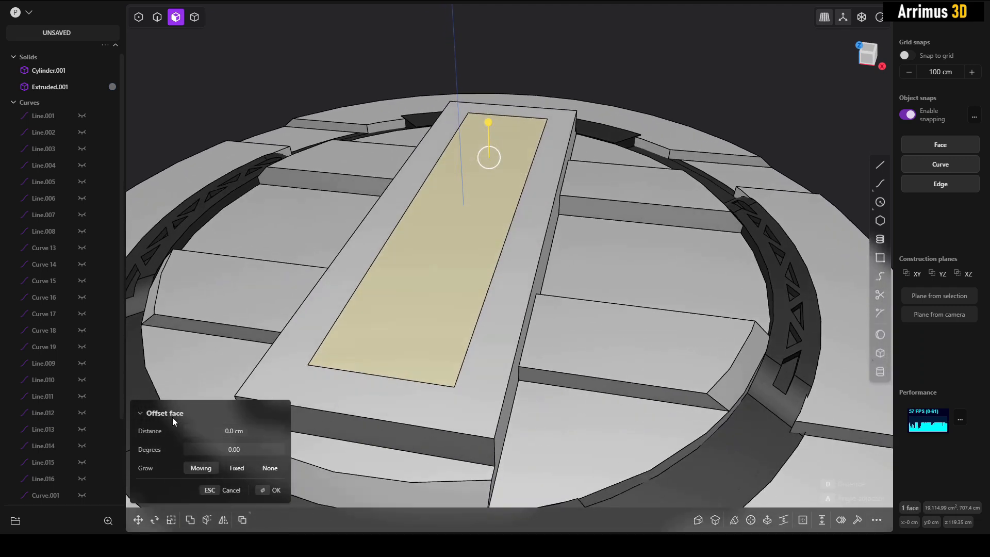
drag(497, 128, 497, 153)
middle_drag(497, 153, 511, 273)
middle_drag(688, 373, 674, 330)
scroll(673, 325, down, 1)
Try to angle the walls around the recessed rectangle and deepen it to about 37.4 cm with Offset face.
key(a)
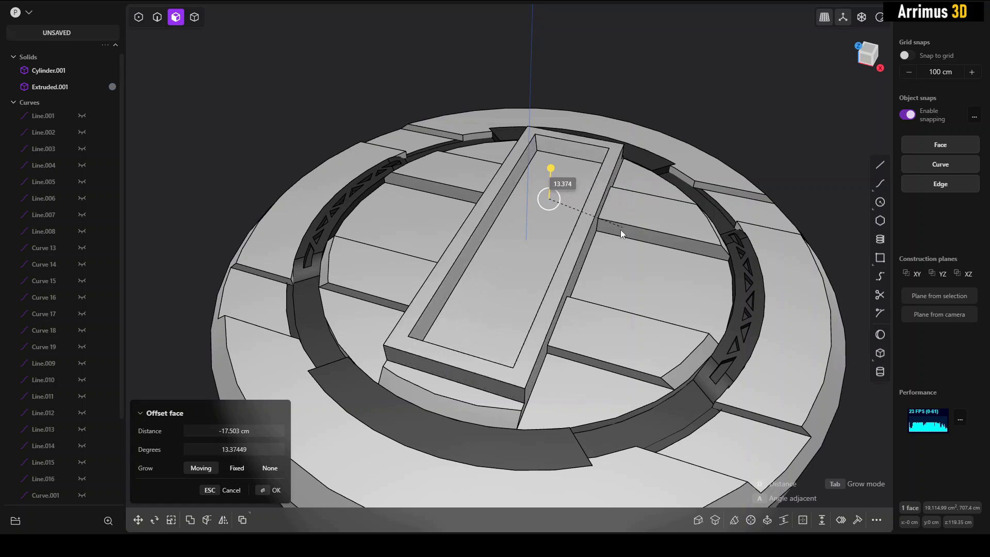
click(638, 197)
drag(546, 202, 545, 228)
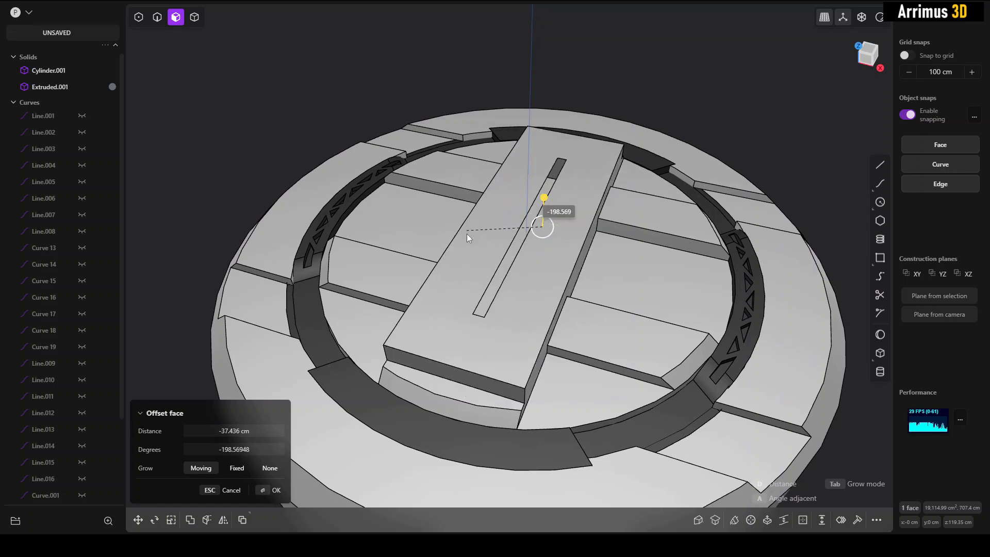
click(651, 354)
middle_drag(653, 324, 539, 215)
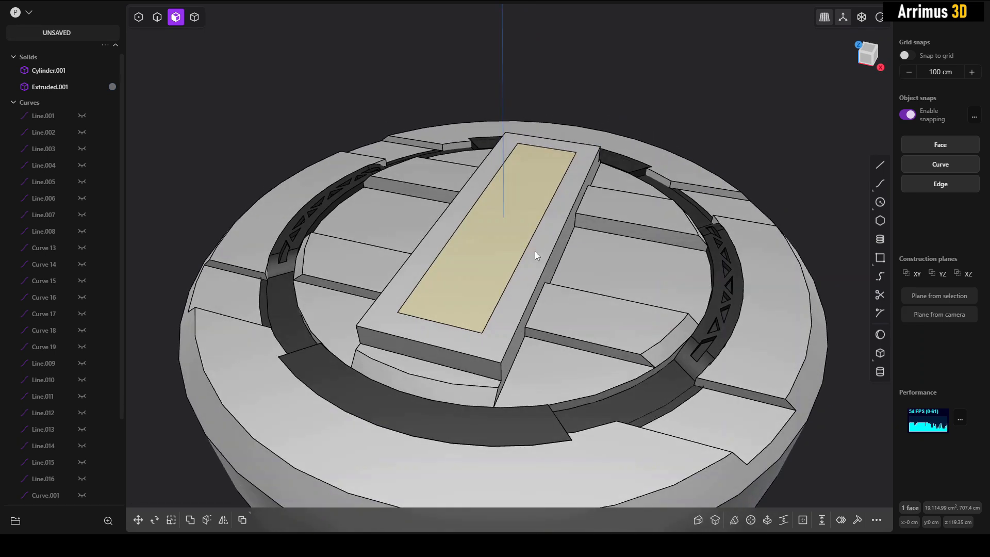
Try an Offset face recess about 39 cm deep with adjacent walls angled about 59 degrees.
drag(514, 230, 516, 264)
drag(557, 176, 410, 198)
middle_drag(602, 211, 650, 231)
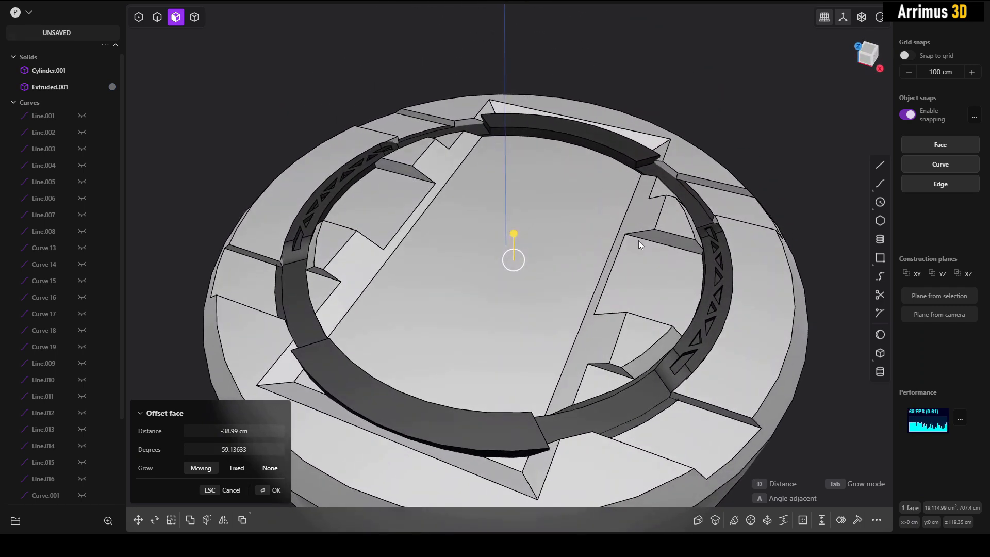
click(629, 236)
Try an Extrude cut of the inner rectangle about 29.7 cm deep with a taper of about 30.5 degrees.
click(509, 166)
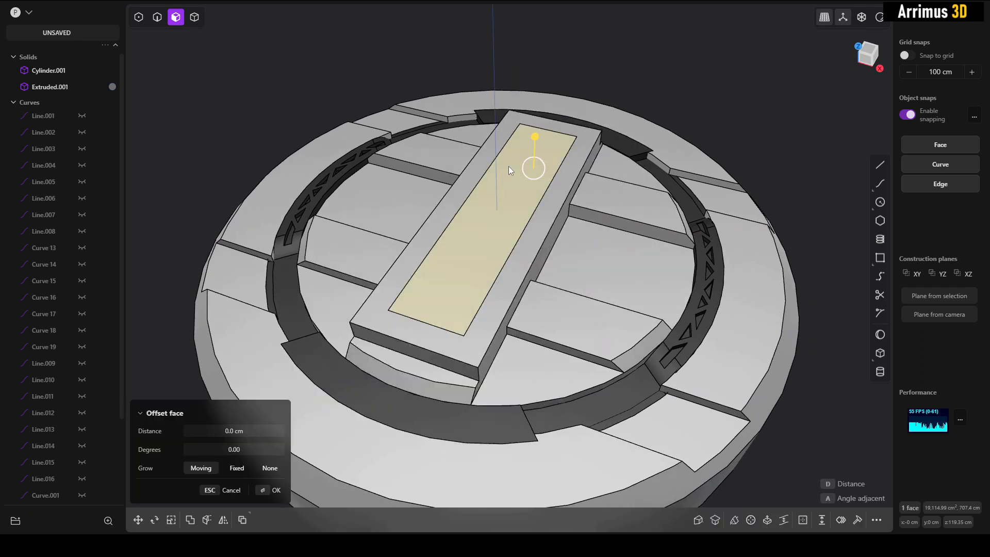
scroll(508, 166, up, 1)
middle_drag(493, 196, 510, 190)
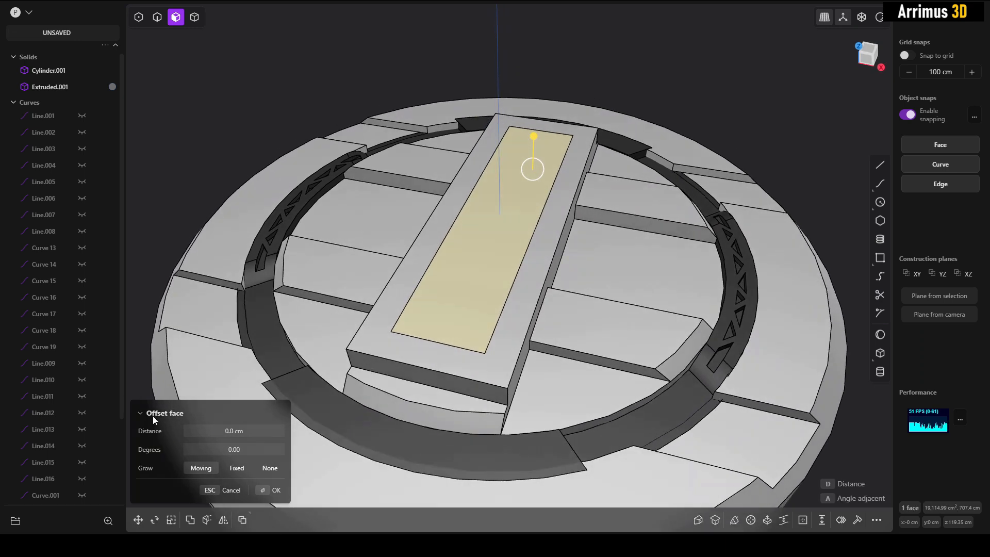
key(e)
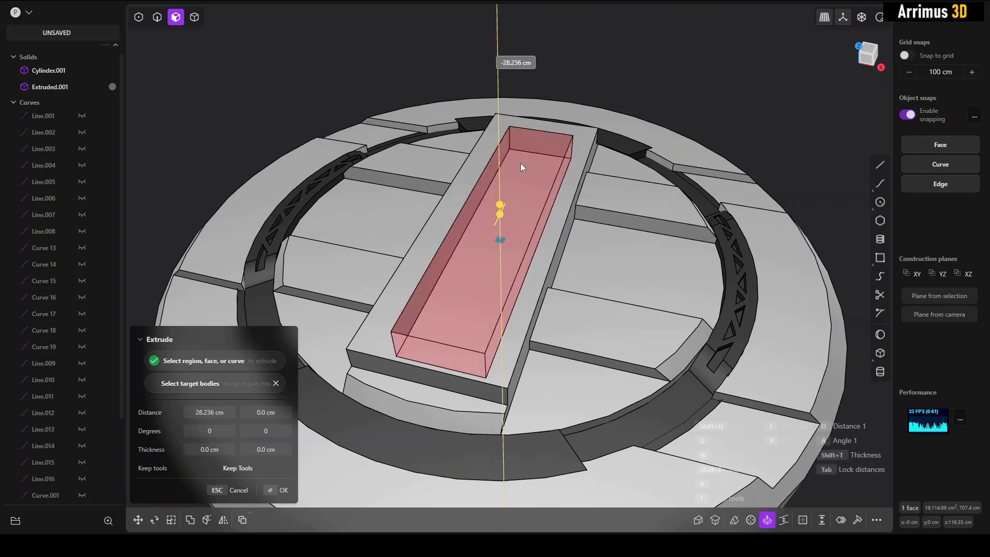
mouse_move(574, 219)
middle_down()
mouse_move(571, 257)
mouse_move(574, 186)
mouse_move(589, 207)
mouse_move(580, 234)
mouse_move(562, 206)
middle_up()
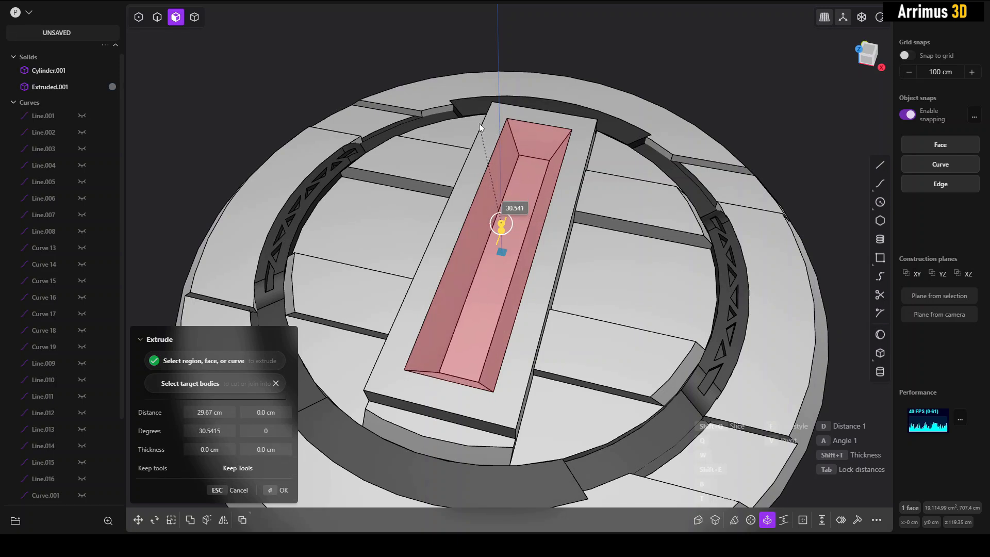
key(Escape)
click(705, 83)
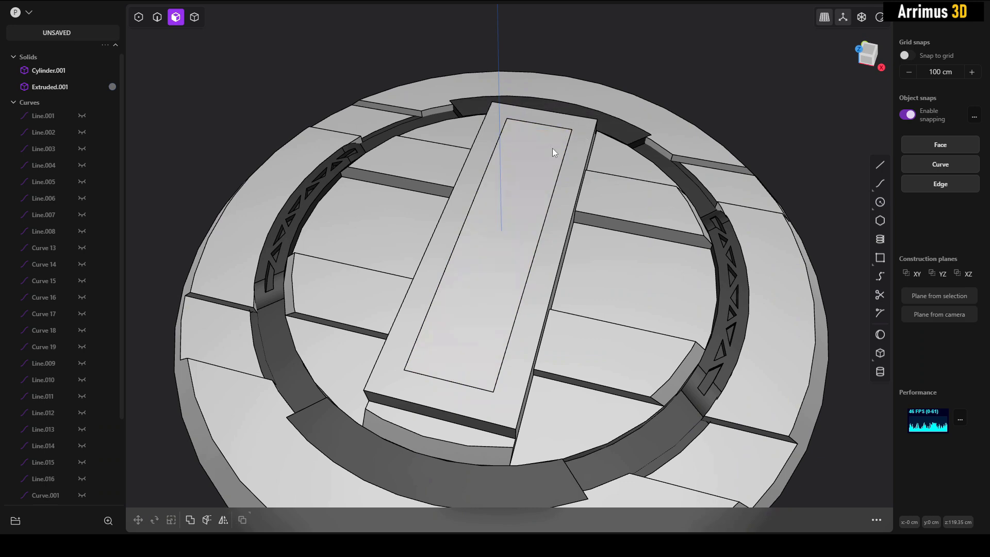
Try both Offset face and Extrude inward on the bar's inner rectangular face.
click(539, 154)
middle_drag(588, 186, 546, 158)
drag(540, 147, 536, 176)
key(Escape)
key(e)
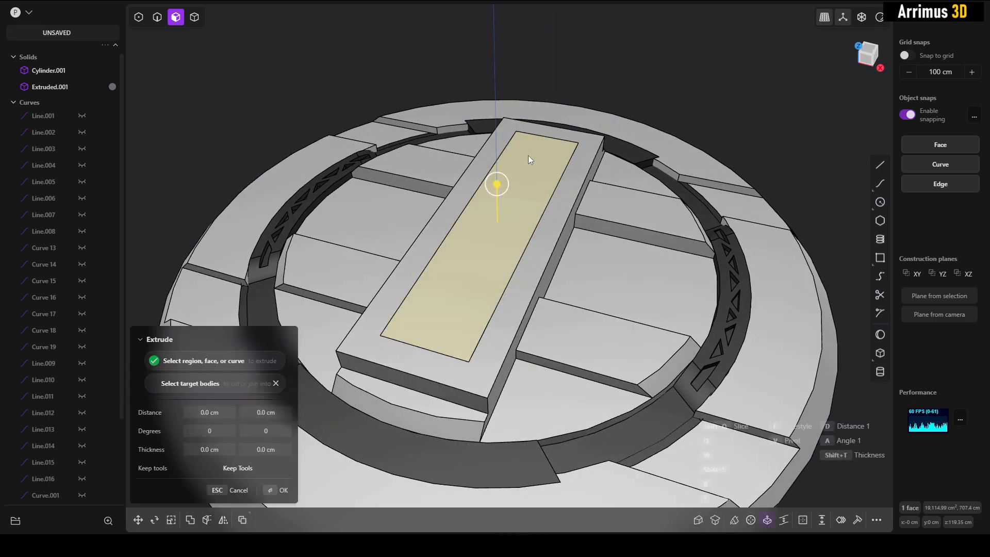
click(530, 181)
middle_drag(583, 141, 549, 157)
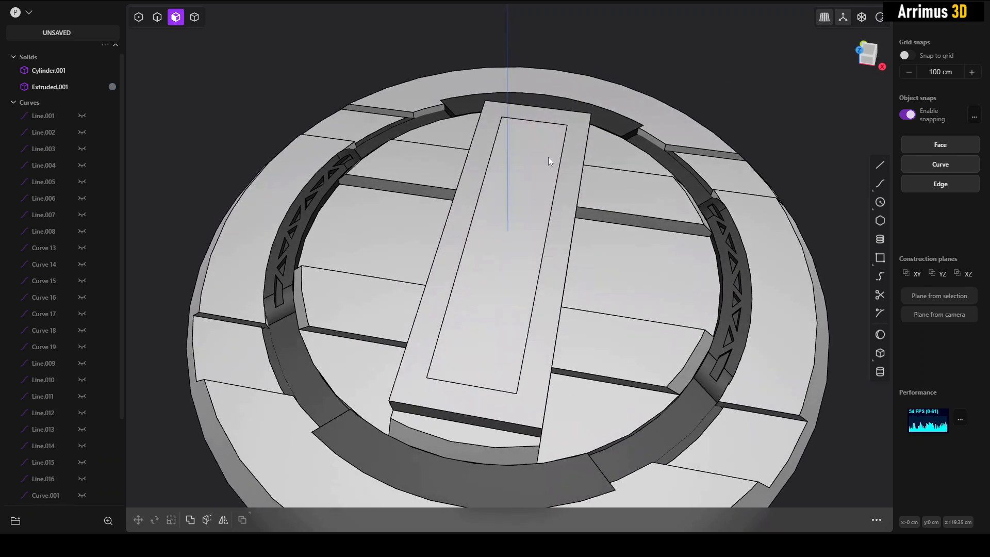
Cut the inner rectangular face down into the bar with Extrude.
click(540, 182)
middle_drag(548, 196, 531, 171)
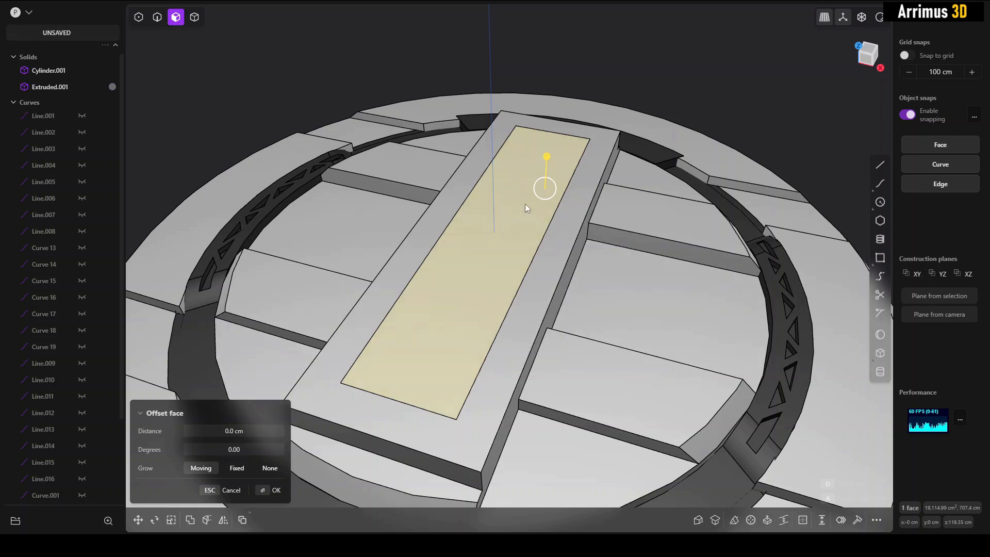
key(e)
drag(522, 169, 450, 126)
key(Return)
click(681, 107)
mouse_move(523, 218)
middle_down()
mouse_move(531, 273)
mouse_move(519, 276)
mouse_move(503, 228)
mouse_move(527, 208)
middle_up()
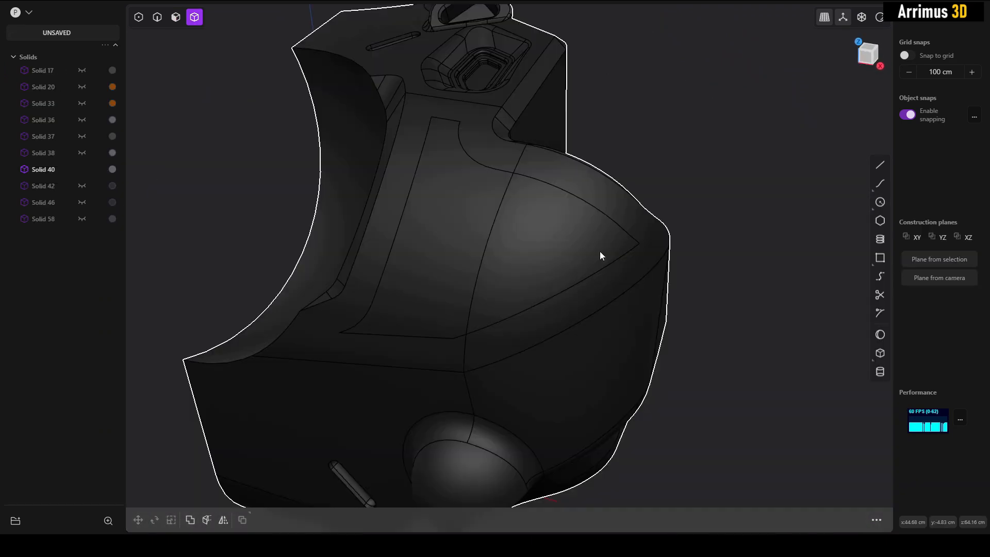
Duplicate Solid 40 and move the copy about 96.5 cm along the X axis.
middle_drag(601, 256, 503, 272)
middle_drag(557, 255, 455, 199)
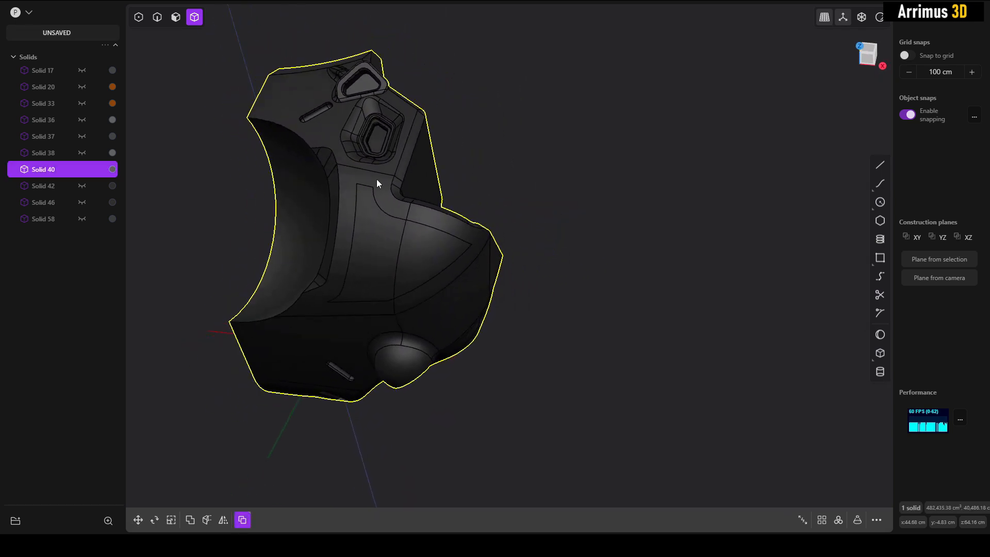
key(shift+d)
key(x)
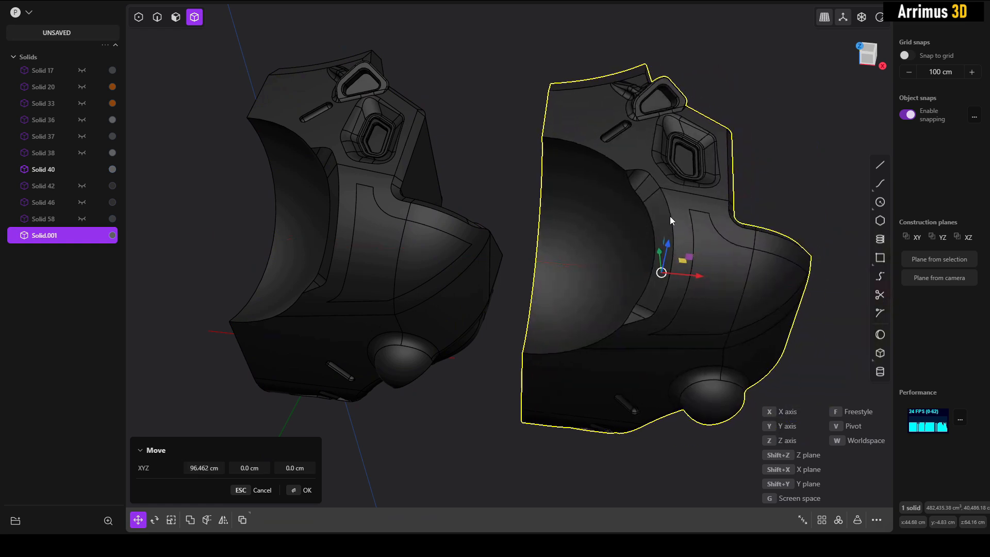
click(670, 216)
Recess the two adjoining curved panel faces on the original solid by about 2.2 cm with Offset face.
middle_drag(663, 181, 403, 178)
scroll(403, 178, up, 2)
key(3)
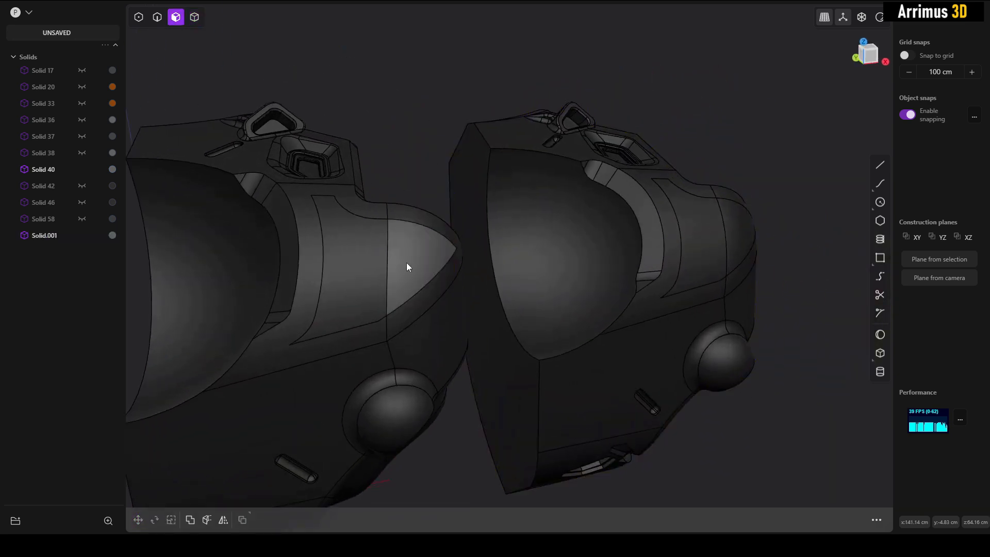
click(406, 267)
shift+click(363, 238)
scroll(357, 225, up, 4)
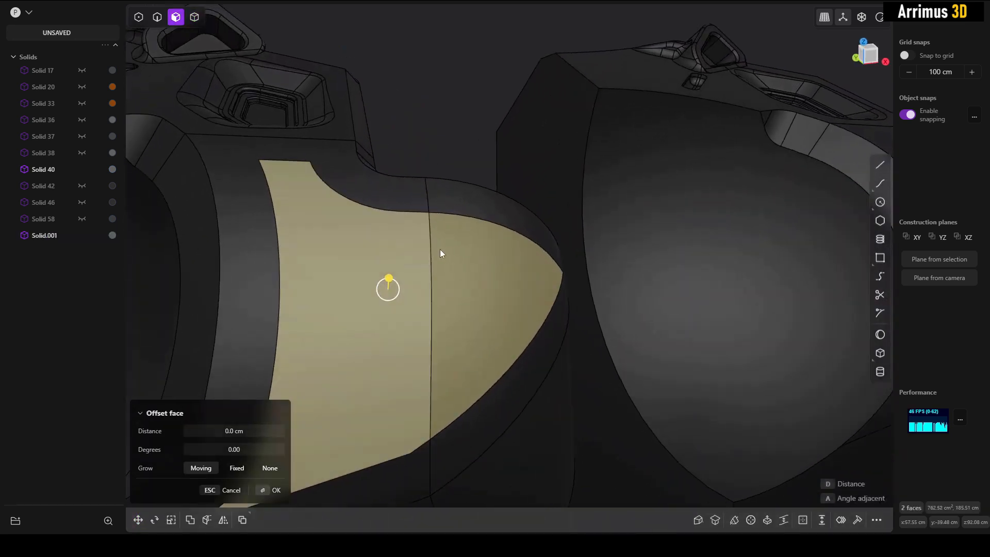
middle_drag(437, 261, 441, 225)
key(d)
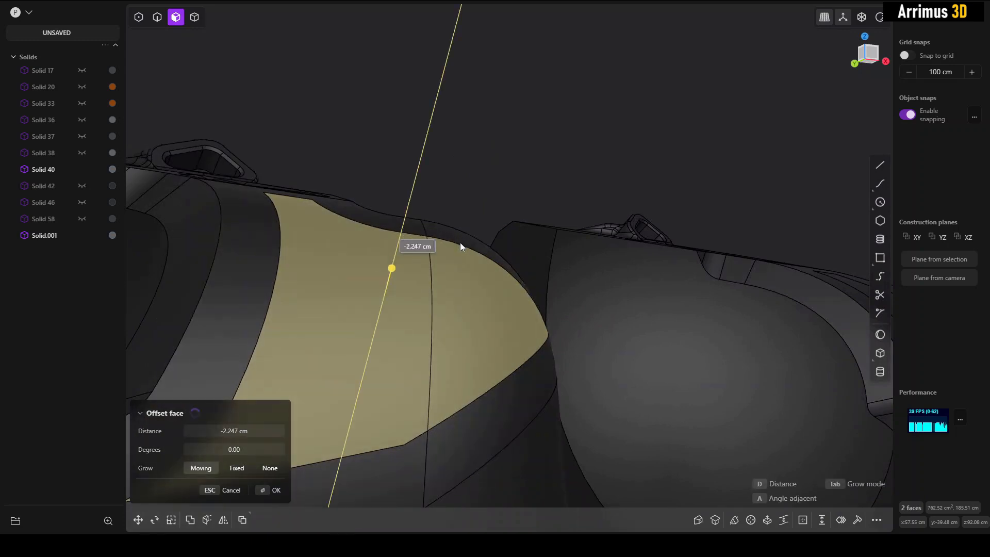
click(460, 242)
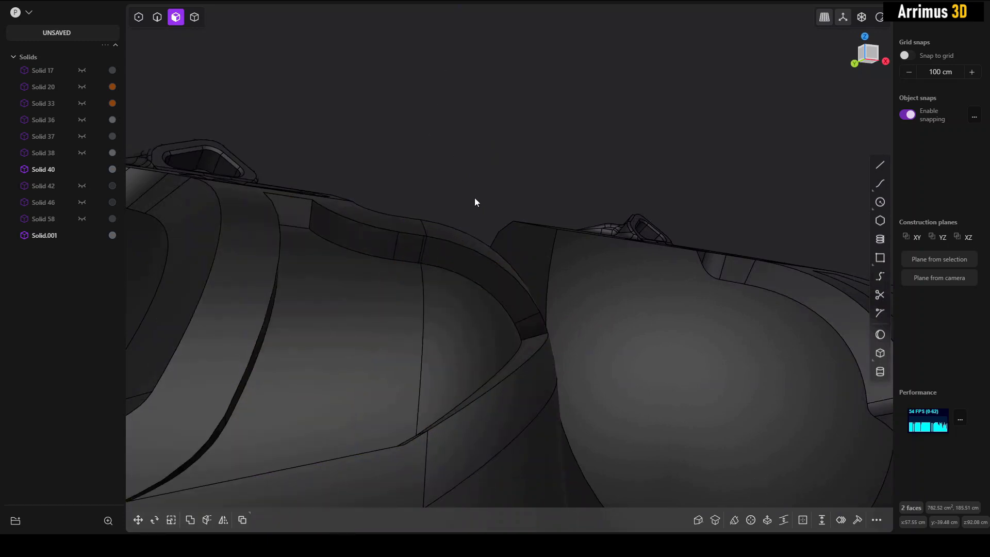
middle_drag(551, 212, 523, 258)
scroll(488, 146, down, 3)
click(487, 146)
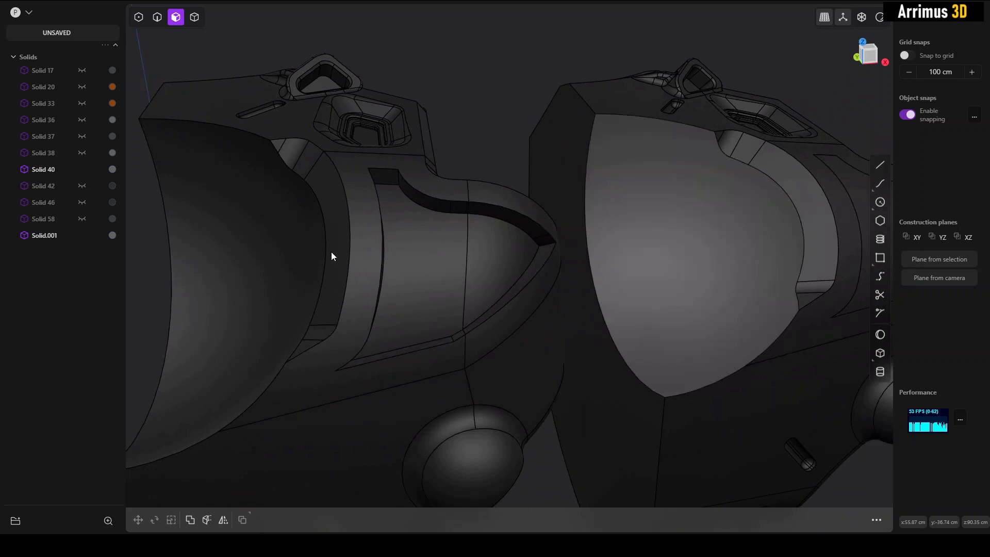
Cut the two matching curved panel faces inward on the duplicated solid with Extrude.
shift+middle_drag(331, 252, 125, 287)
middle_drag(642, 243, 502, 255)
click(676, 254)
shift+click(697, 253)
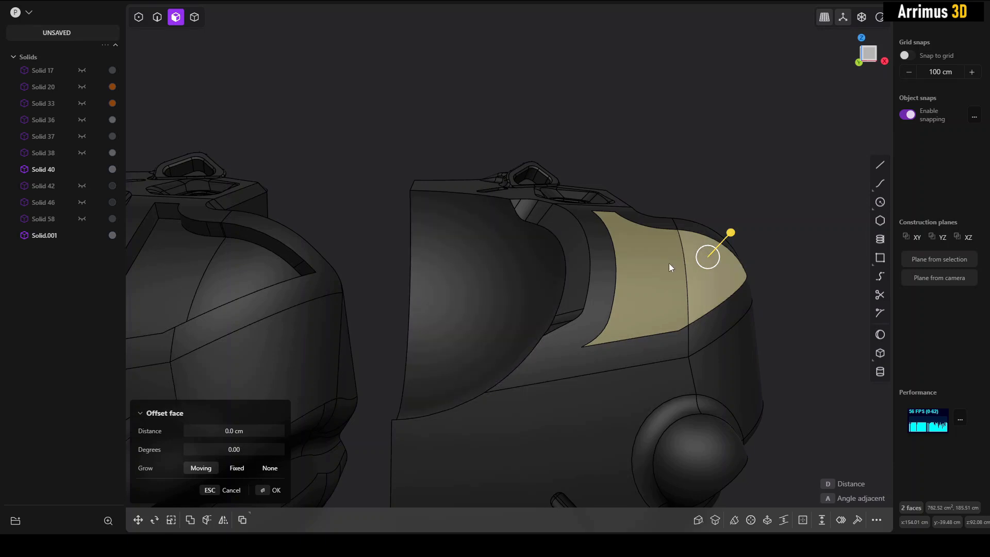
key(e)
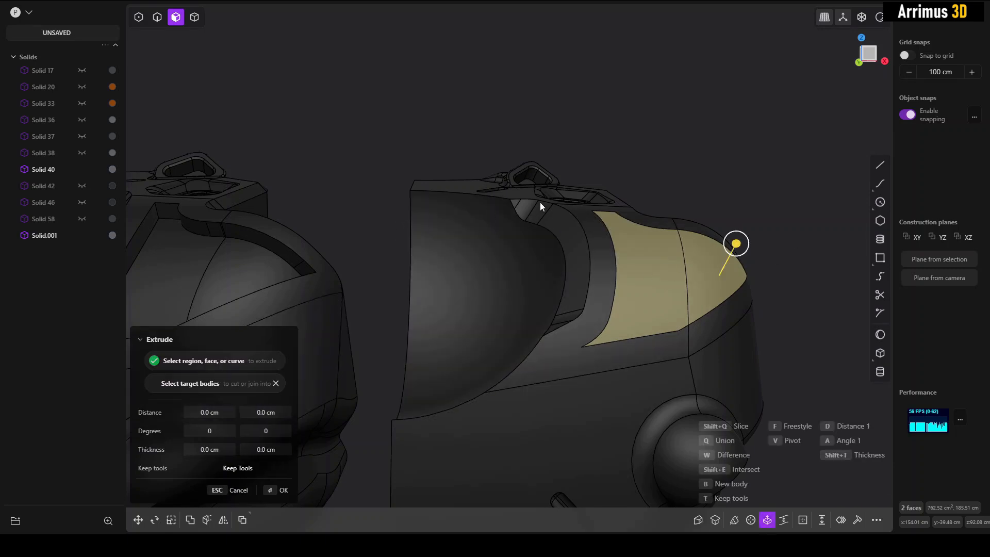
click(599, 205)
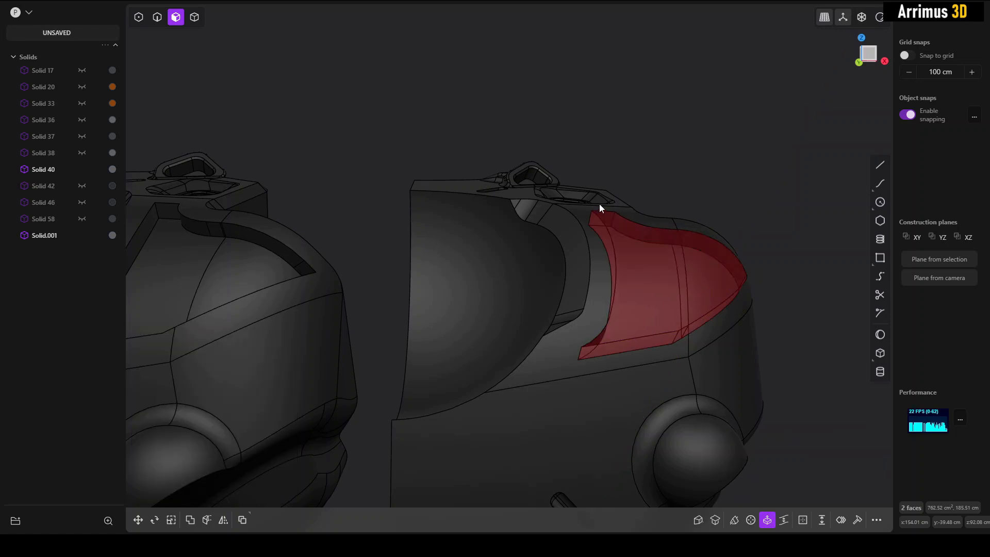
click(658, 171)
middle_drag(595, 228, 553, 252)
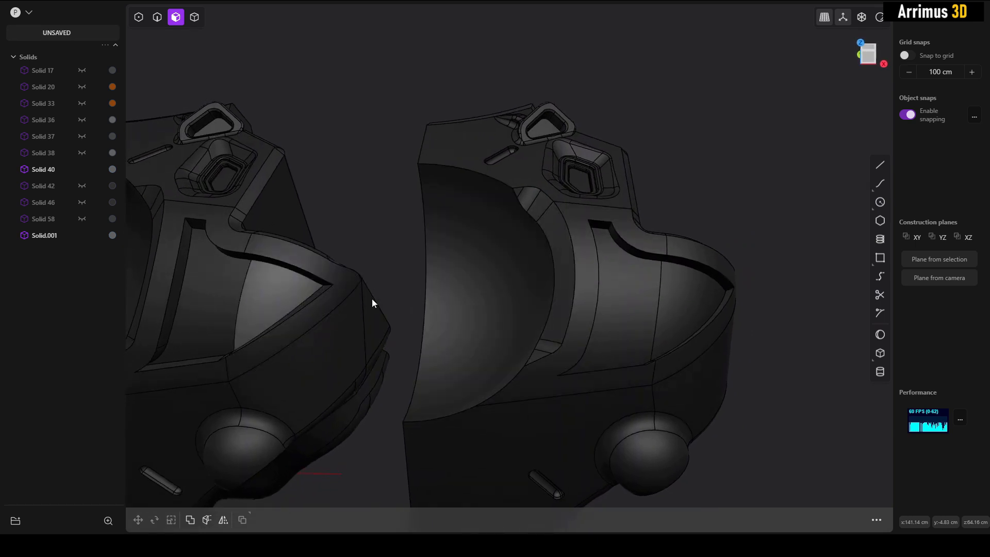
Examine the thin sliver face in the curved upper wall of the original solid's offset recess.
middle_drag(670, 311, 419, 274)
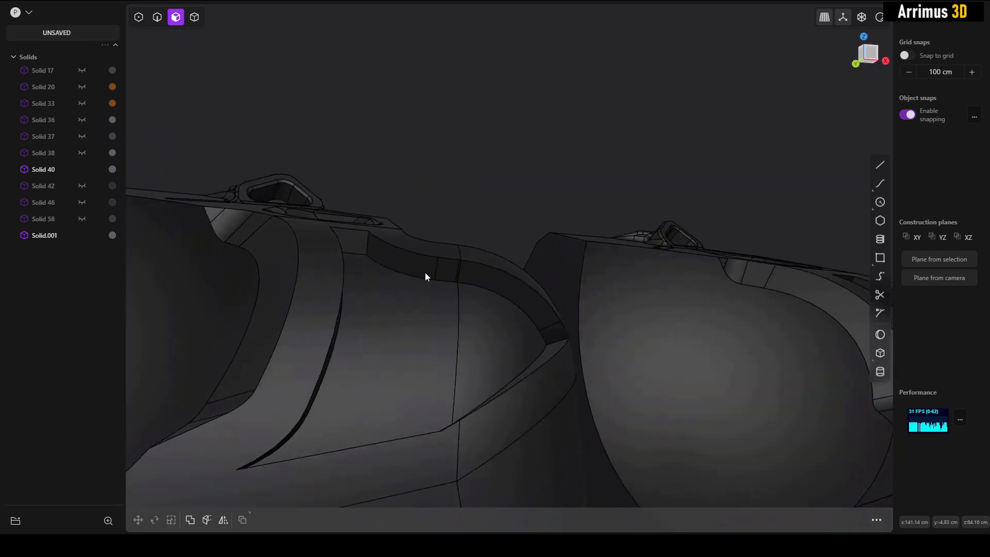
scroll(480, 284, up, 10)
click(475, 235)
key(o)
click(473, 209)
middle_drag(473, 209, 457, 253)
click(490, 202)
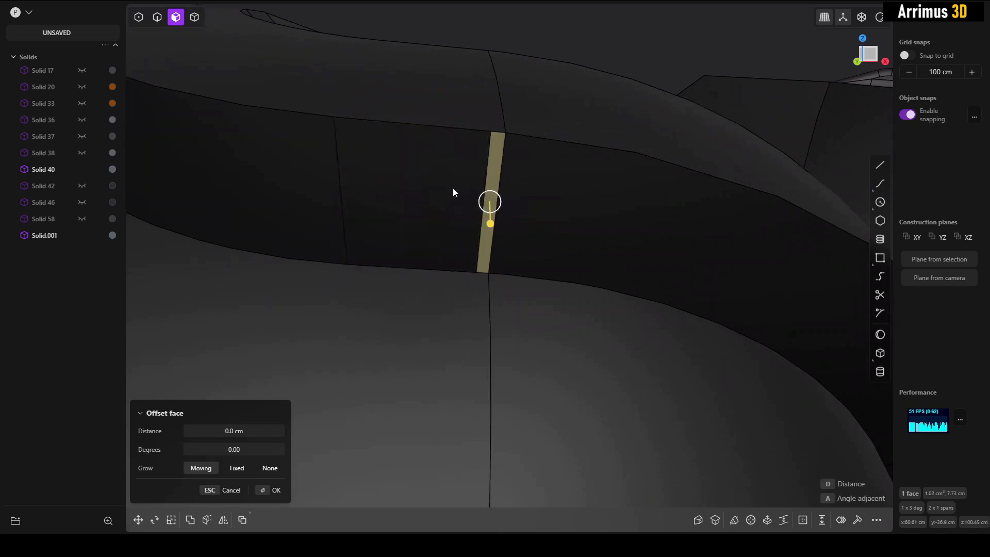
click(453, 188)
scroll(453, 190, down, 3)
click(481, 185)
click(451, 177)
key(Escape)
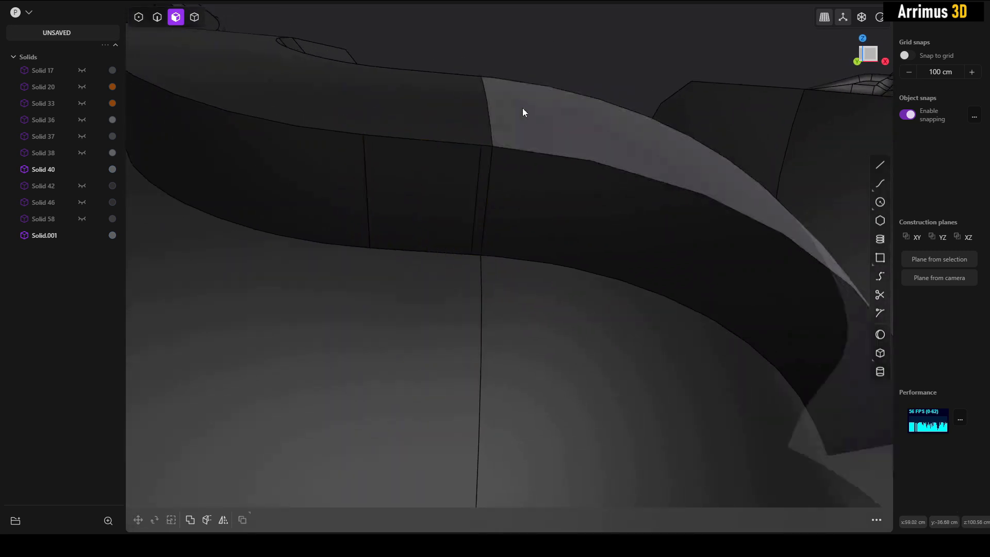
Delete the thin sliver face from the original solid's recess wall and try to delete the wall face beside it.
scroll(523, 112, down, 2)
click(491, 156)
key(Escape)
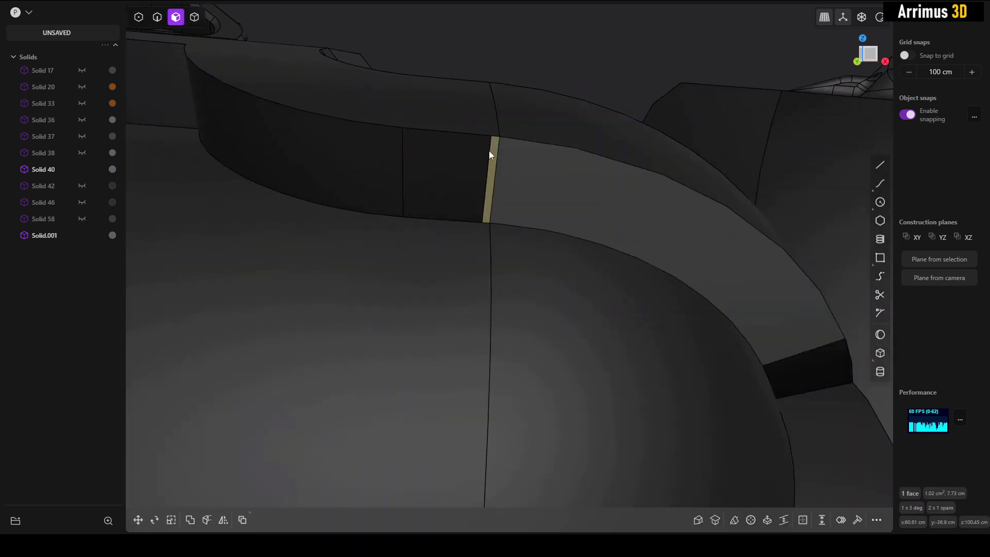
key(Delete)
click(466, 169)
key(Delete)
Undo the last two face deletions on the original solid's recess wall.
middle_drag(520, 178, 464, 185)
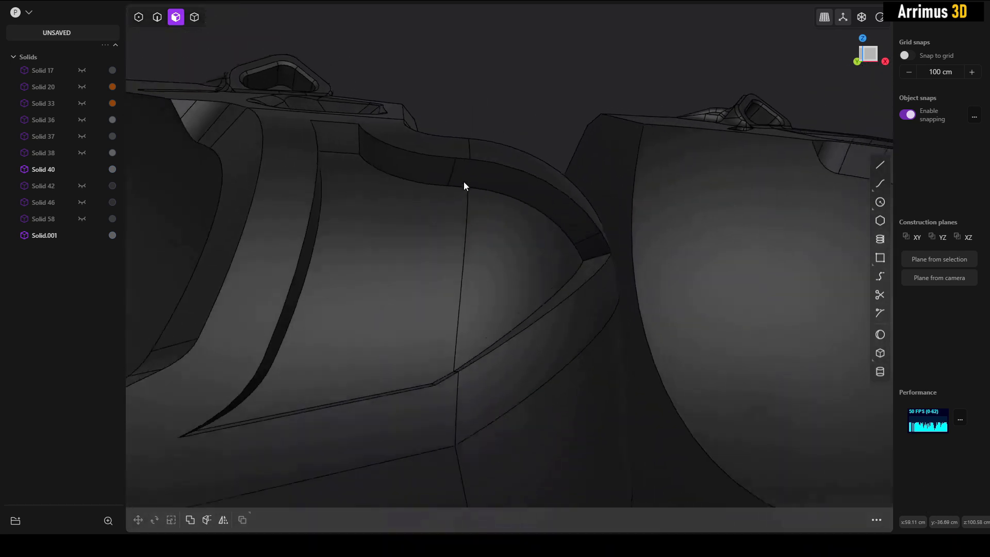
scroll(464, 182, down, 1)
key(ctrl+z)
key(ctrl+z)
key(Escape)
Examine the matching curved wall faces in the duplicated solid's extruded recess and compare both solids side by side.
middle_drag(511, 115, 503, 207)
click(684, 188)
scroll(689, 180, up, 4)
key(Escape)
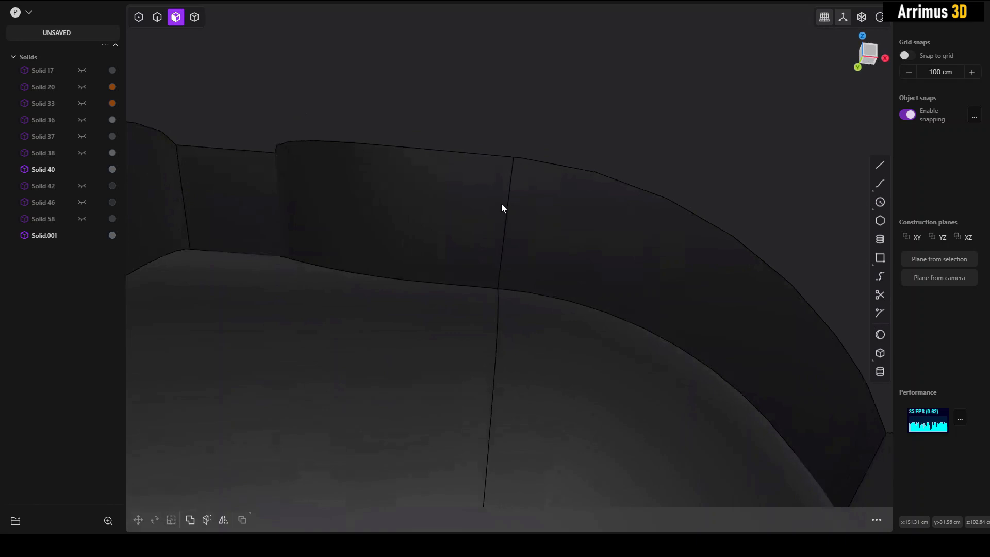
click(408, 198)
click(503, 206)
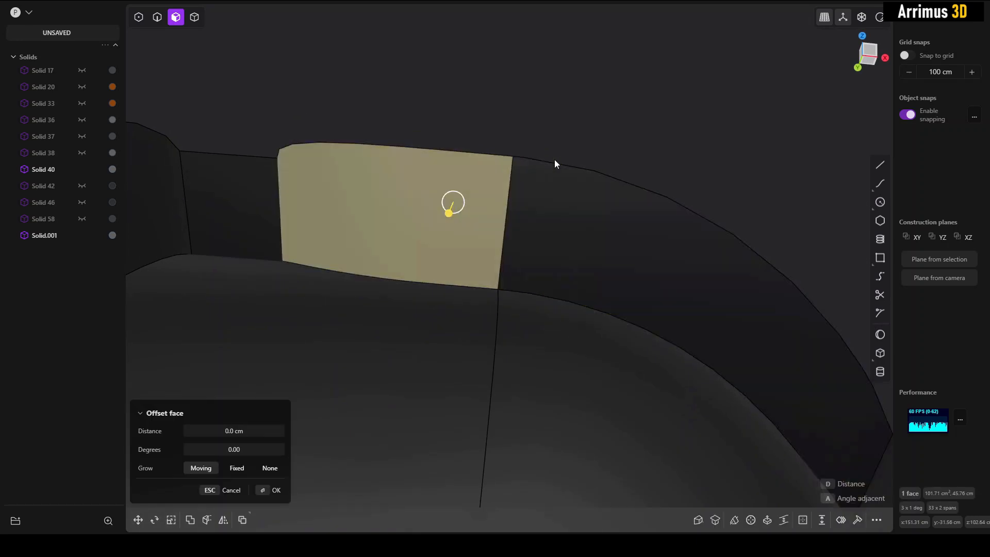
click(590, 123)
middle_drag(590, 123, 787, 107)
scroll(580, 195, down, 3)
scroll(586, 196, down, 5)
scroll(389, 176, down, 2)
shift+middle_drag(407, 183, 502, 186)
scroll(493, 211, down, 3)
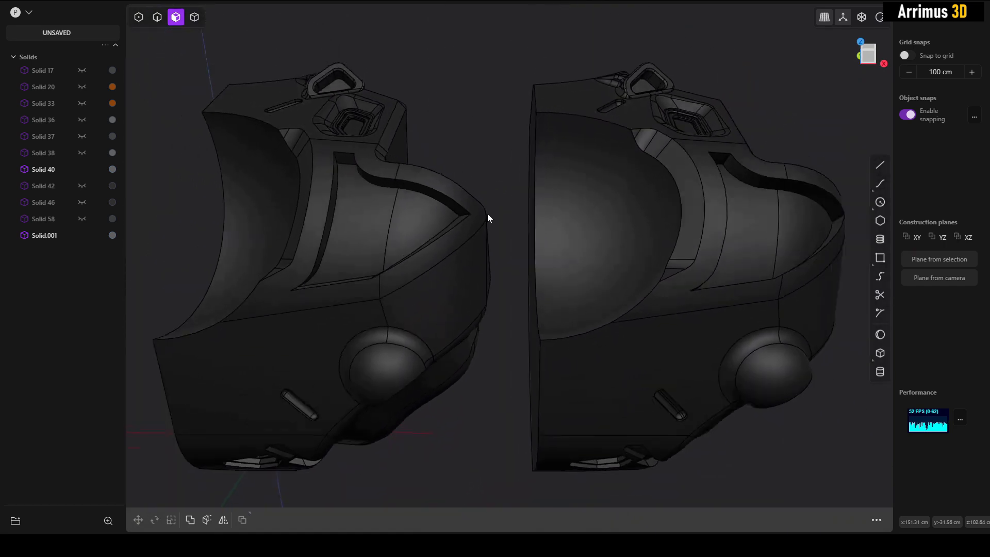